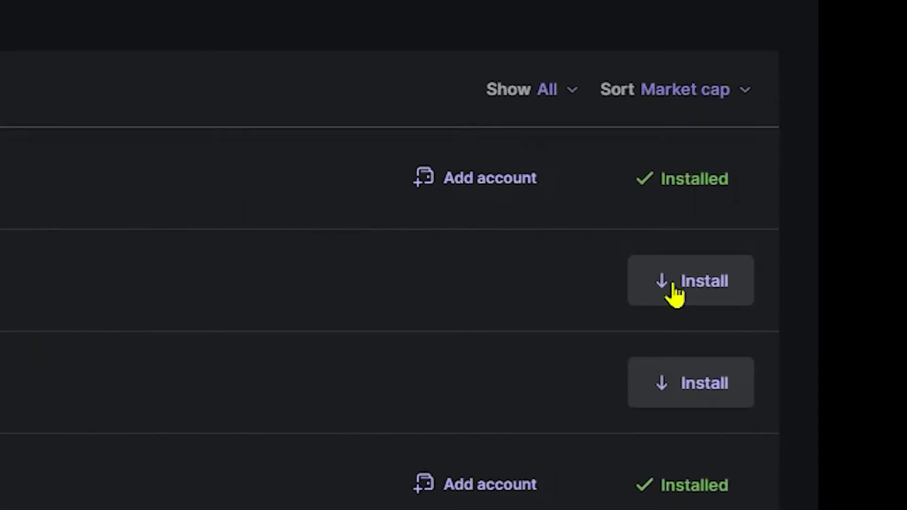
Step: Install the Ethereum (ETH) app, version 1.9.19, on the Nano X from the Manager catalog
left_click(673, 285)
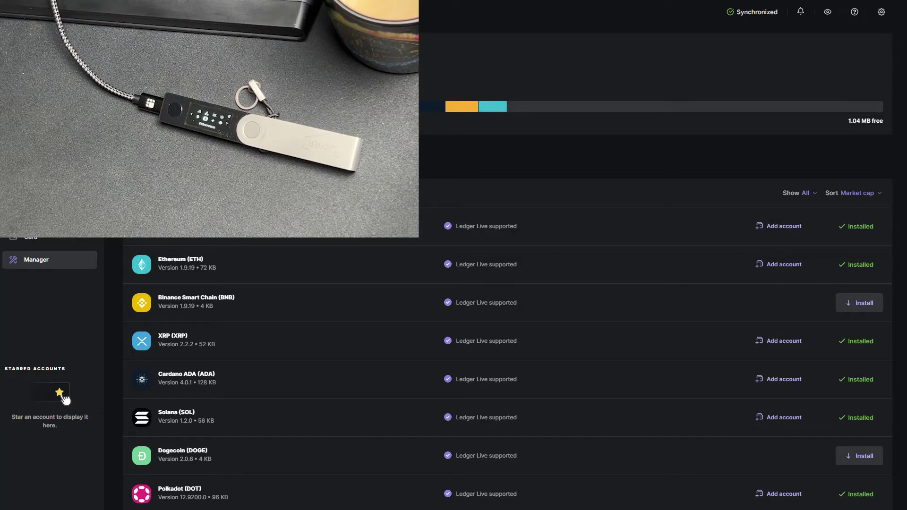
Step: Add the existing Ethereum 1 account, holding 0 ETH, to Ledger Live
left_click(799, 264)
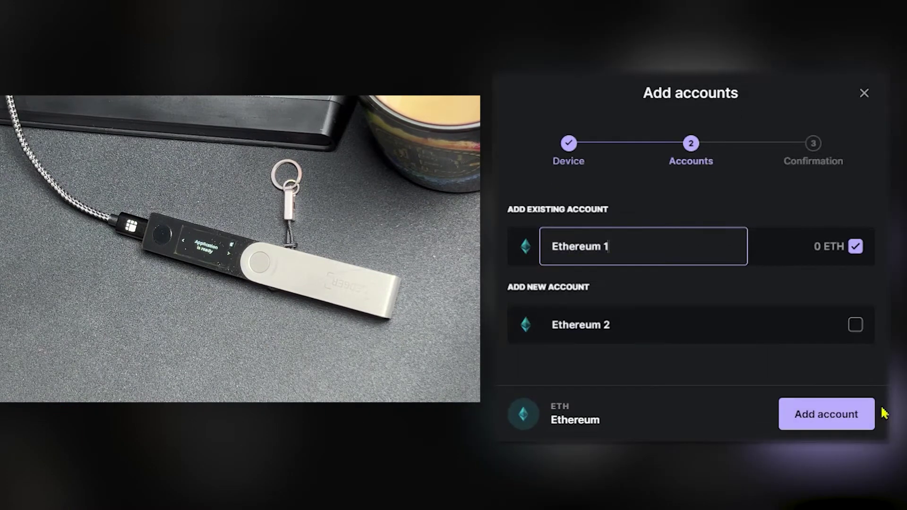
left_click(863, 414)
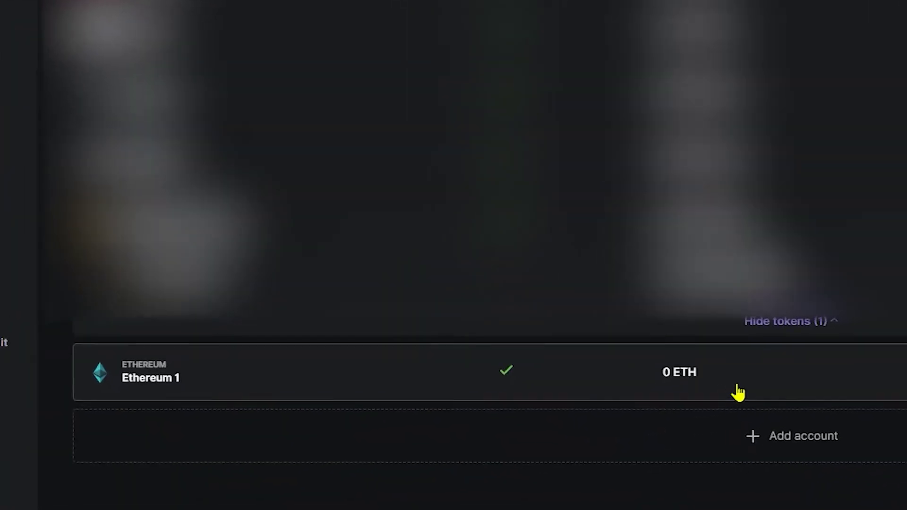
Step: Verify the Ethereum 1 receive address on the device and copy it
left_click(479, 443)
left_click(377, 77)
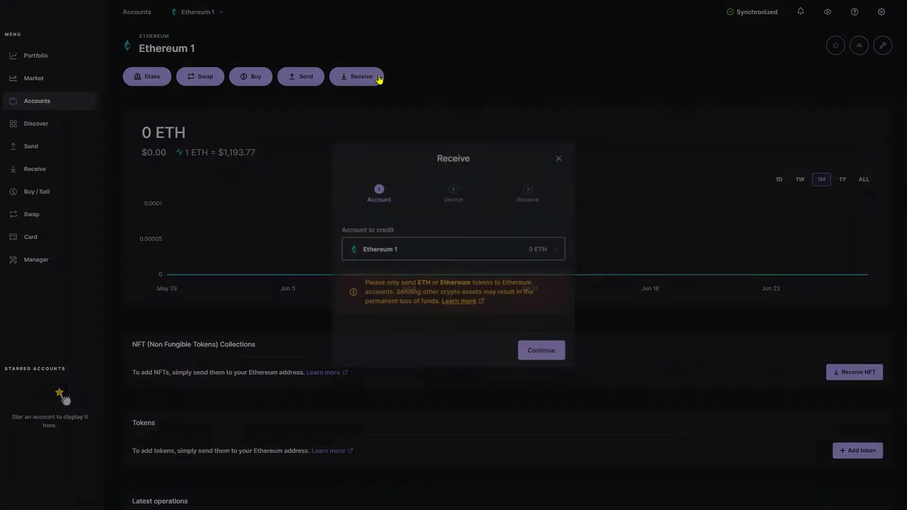
left_click(544, 349)
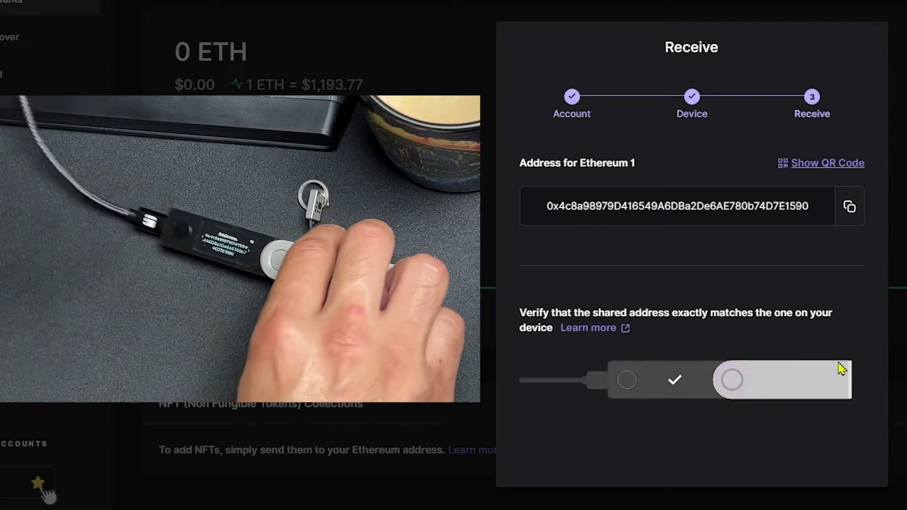
left_click(849, 208)
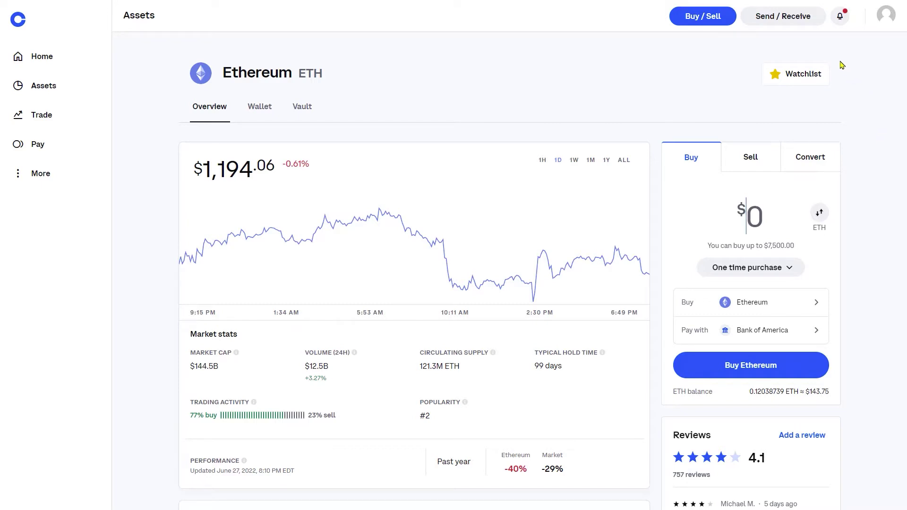
Step: Send Coinbase's entire ETH balance (0.11961039 ETH) to the pasted Ledger address
left_click(799, 18)
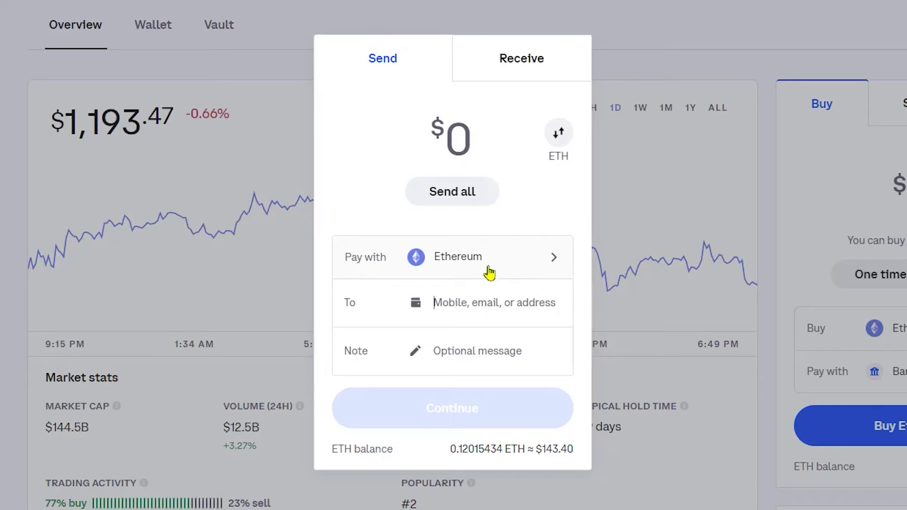
right_click(458, 303)
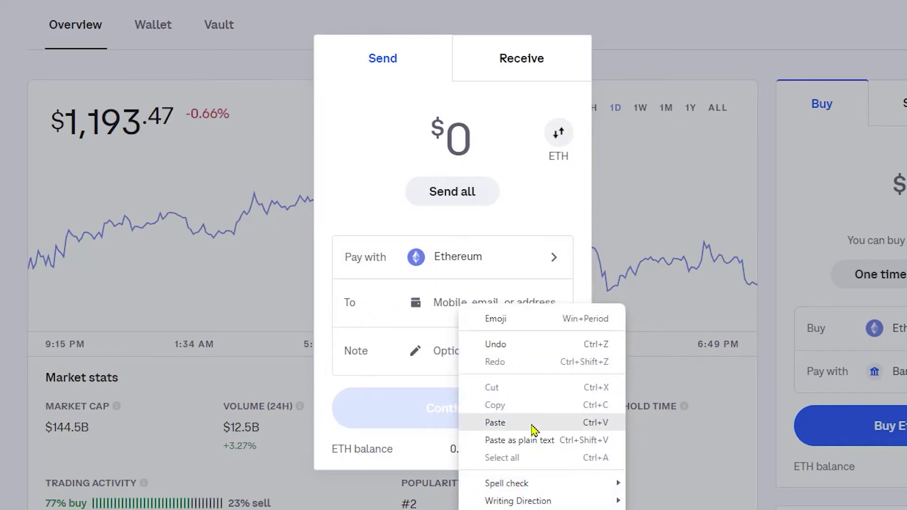
left_click(495, 422)
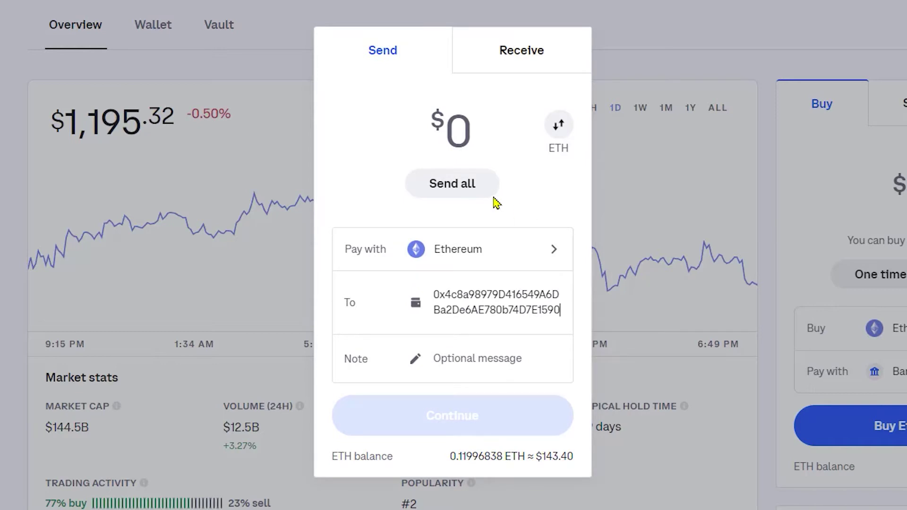
left_click(482, 185)
left_click(510, 434)
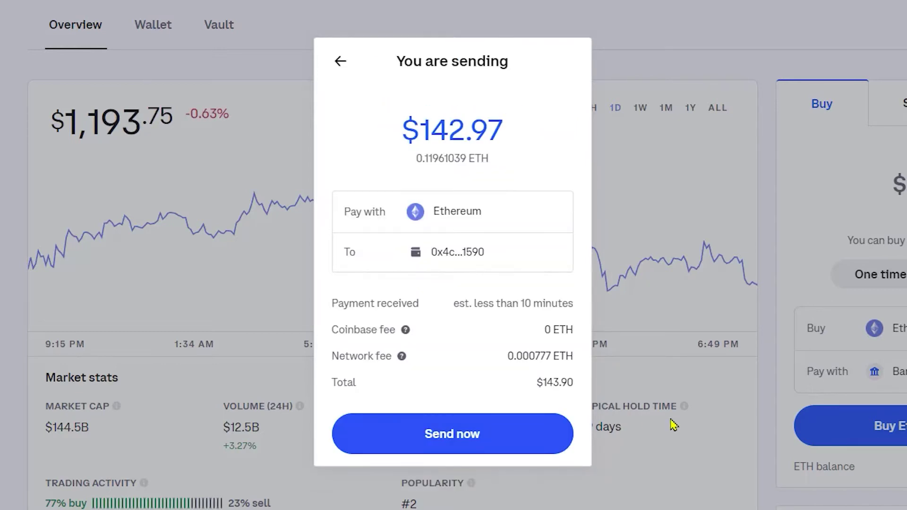
left_click(513, 436)
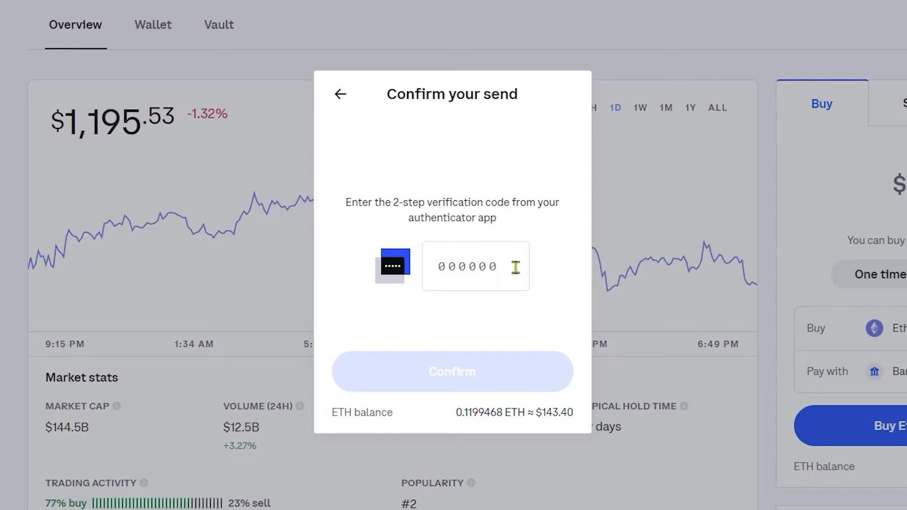
Step: Confirm the 0.11961039 ETH send with the authenticator code and dismiss the confirmation
left_click(516, 267)
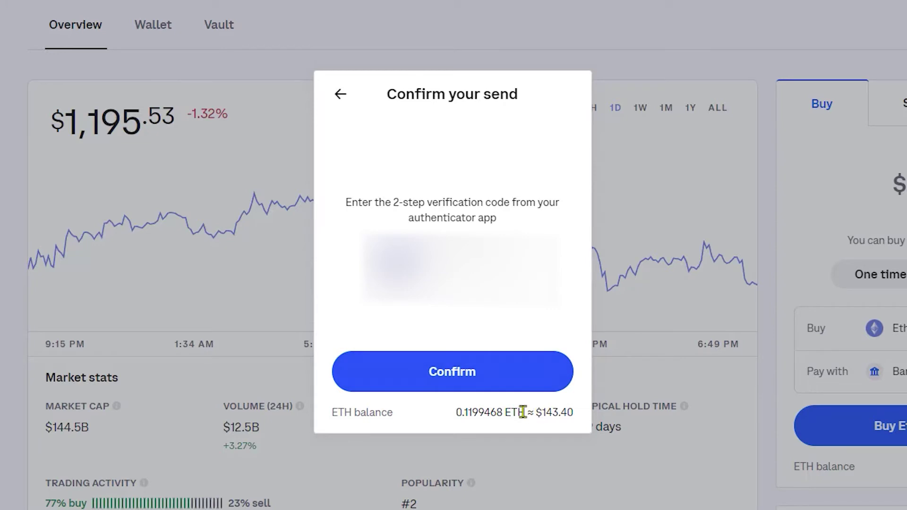
left_click(495, 392)
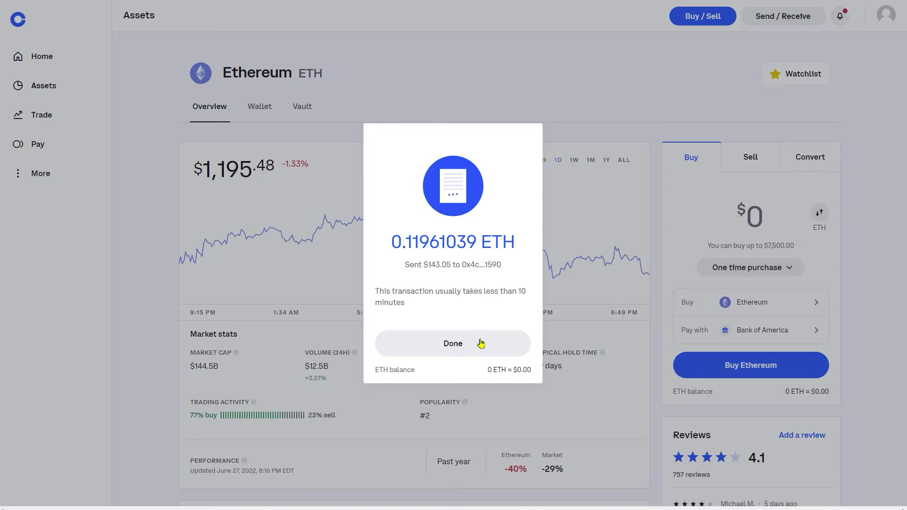
left_click(480, 343)
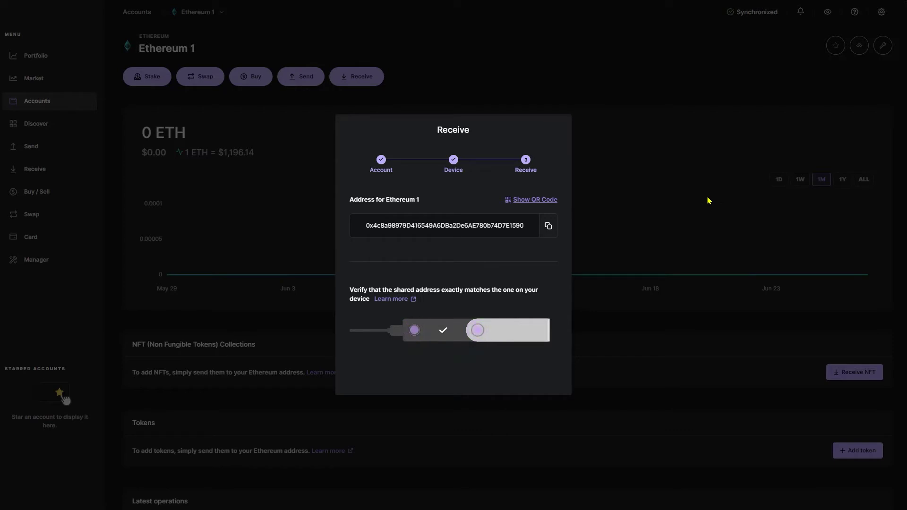
Step: Close the Receive dialog, leaving Ethereum 1 showing 0.11961 ETH
left_click(482, 315)
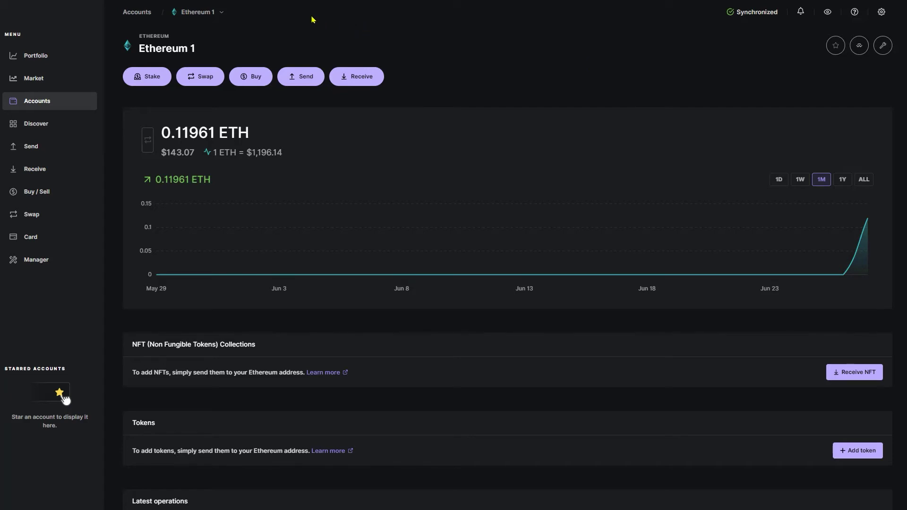
Step: Stake from Ethereum 1 and accept Lido's 3.09% discounted stETH offer on 1inch
left_click(160, 80)
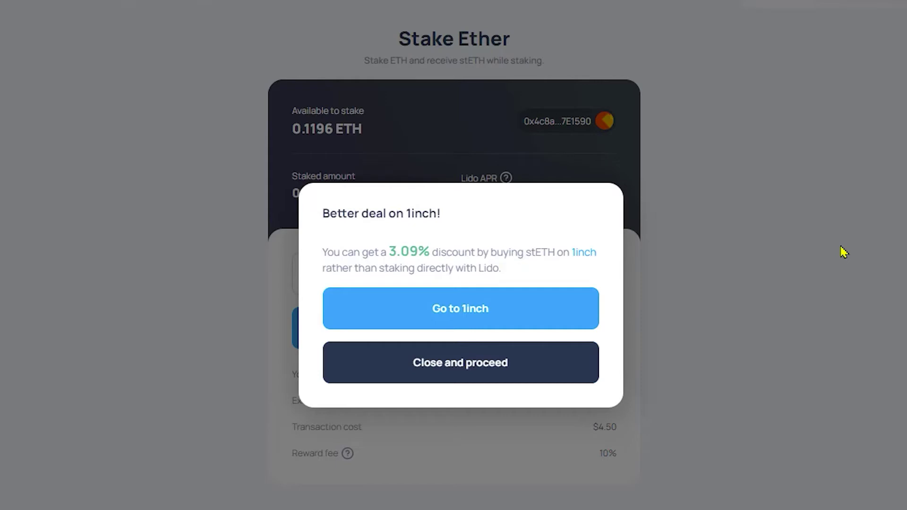
left_click(544, 315)
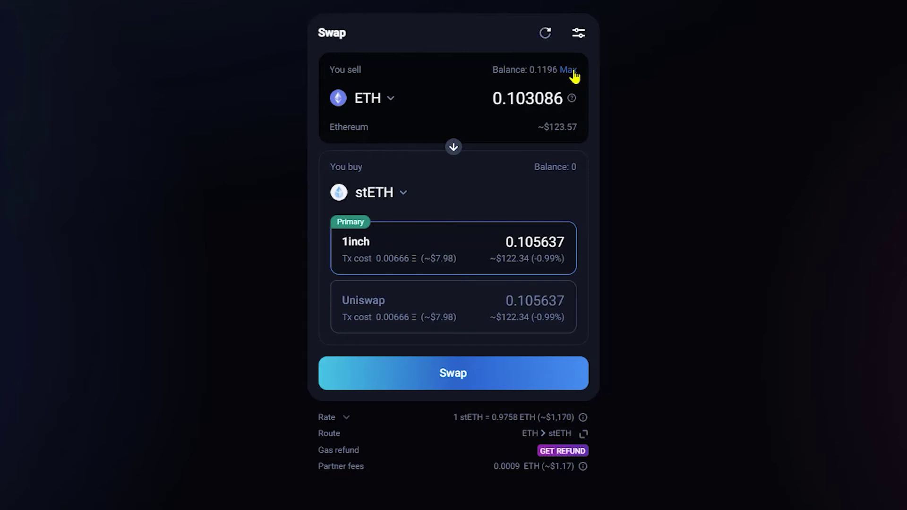
Step: Change the sell amount to 0.053086 ETH and review the stETH swap
left_click(516, 98)
key("BackSpace")
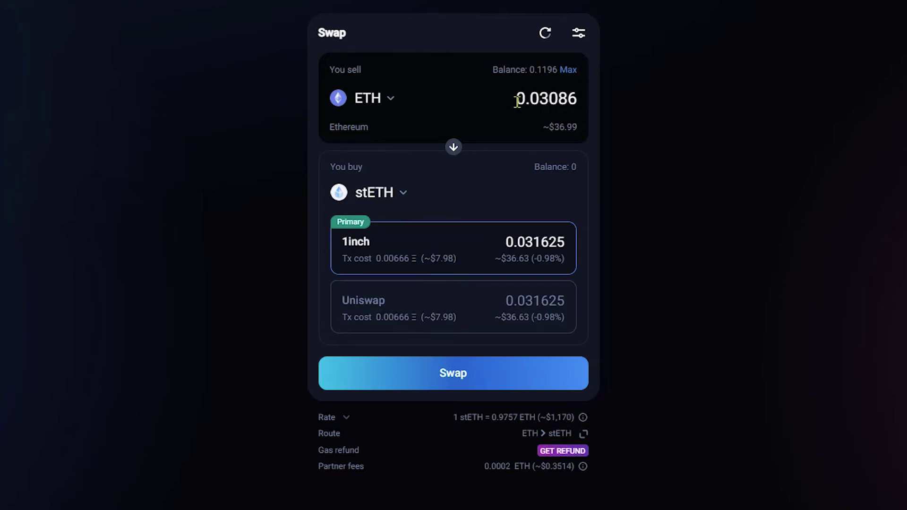
type("5")
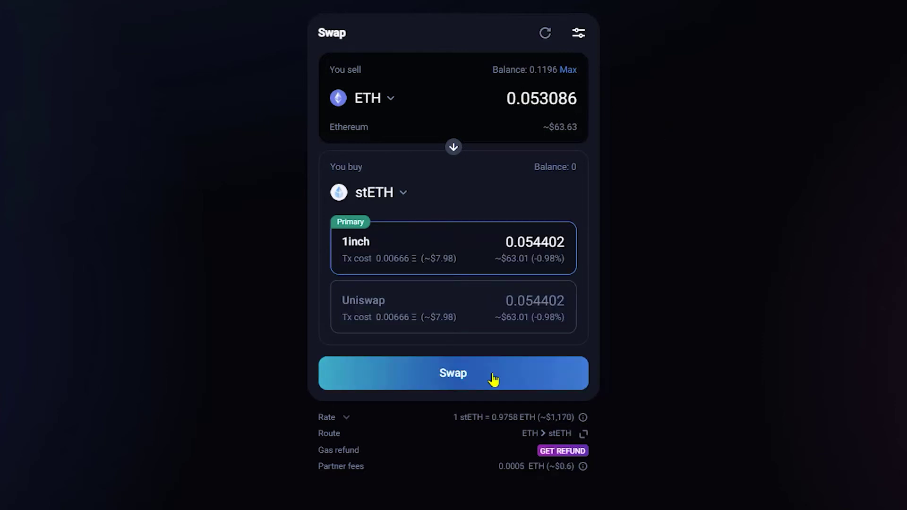
left_click(493, 380)
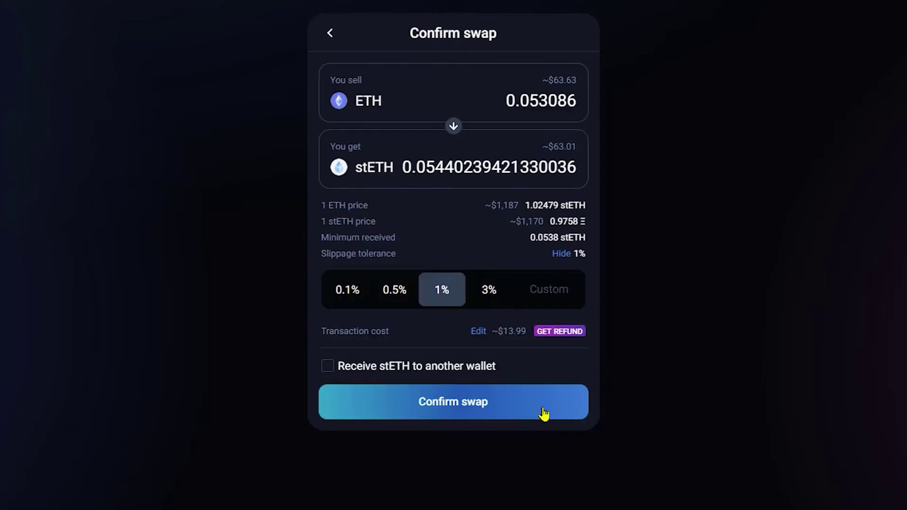
Step: Confirm the 0.053086 ETH to stETH swap to reach Ledger Live's signing summary
left_click(544, 414)
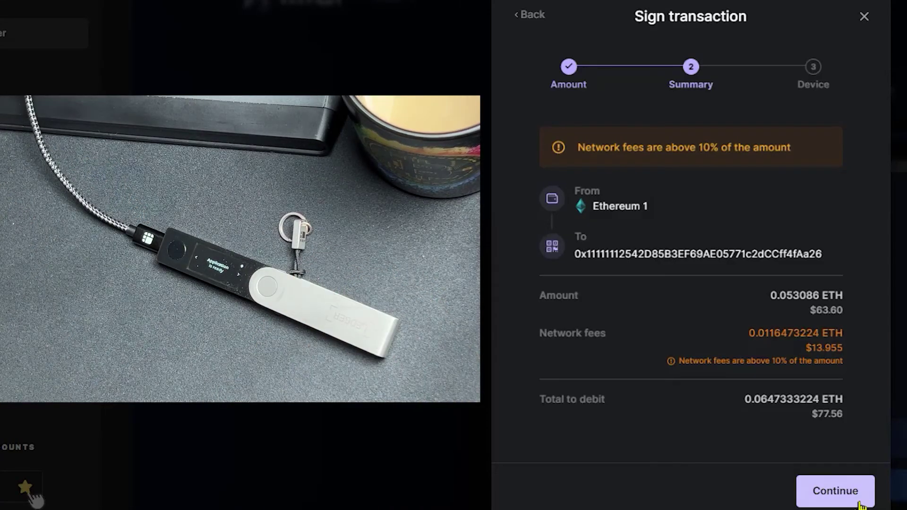
Step: Continue past the fee summary and approve the swap on the Ledger device
left_click(860, 503)
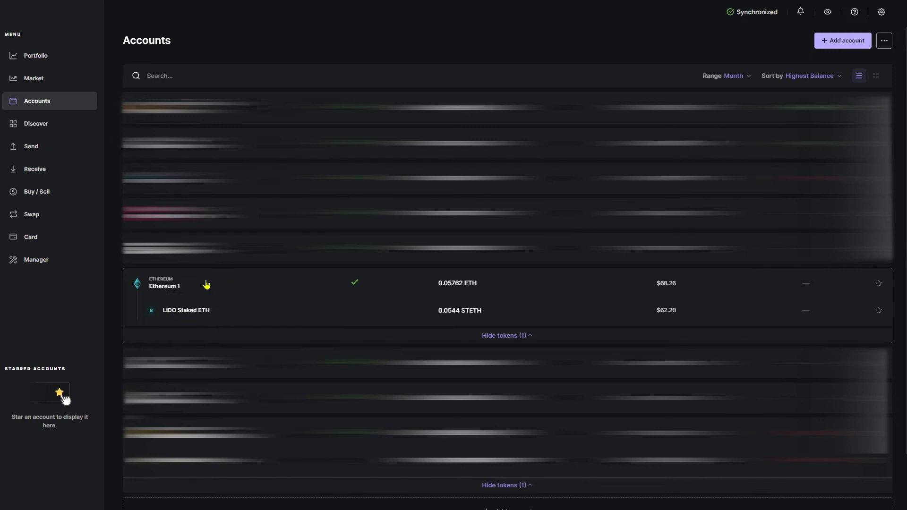
Step: Open Ethereum 1 and start staking with Lido directly, declining the 1inch offer
left_click(207, 284)
left_click(160, 79)
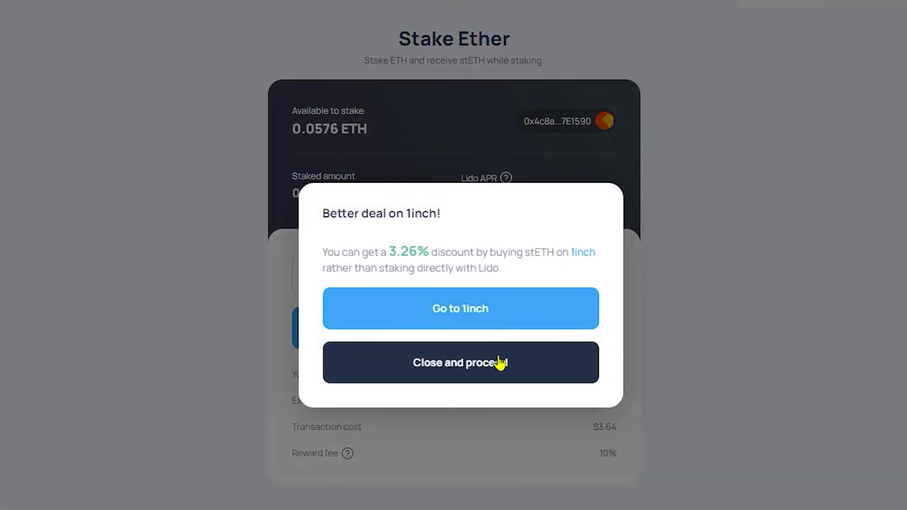
left_click(500, 363)
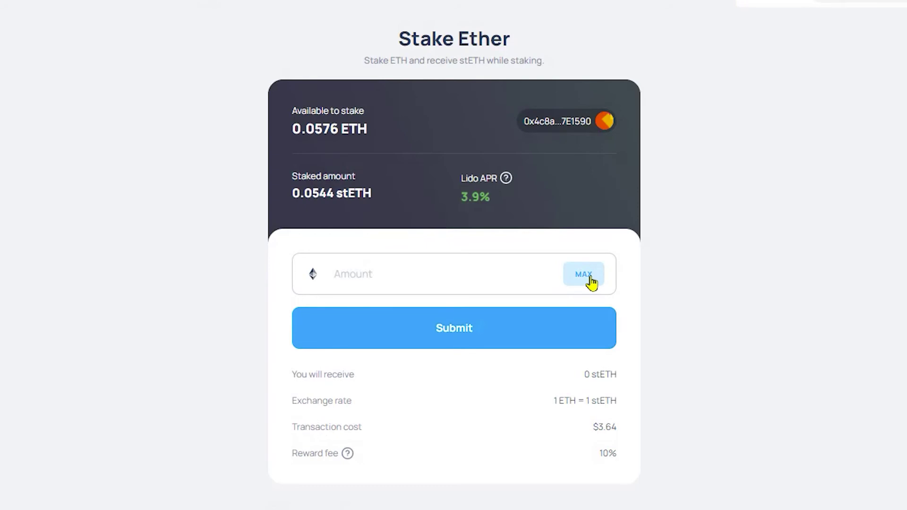
Step: Stake the maximum 0.046941360530929 ETH with Lido and send it to the device for signing
left_click(592, 283)
left_click(472, 335)
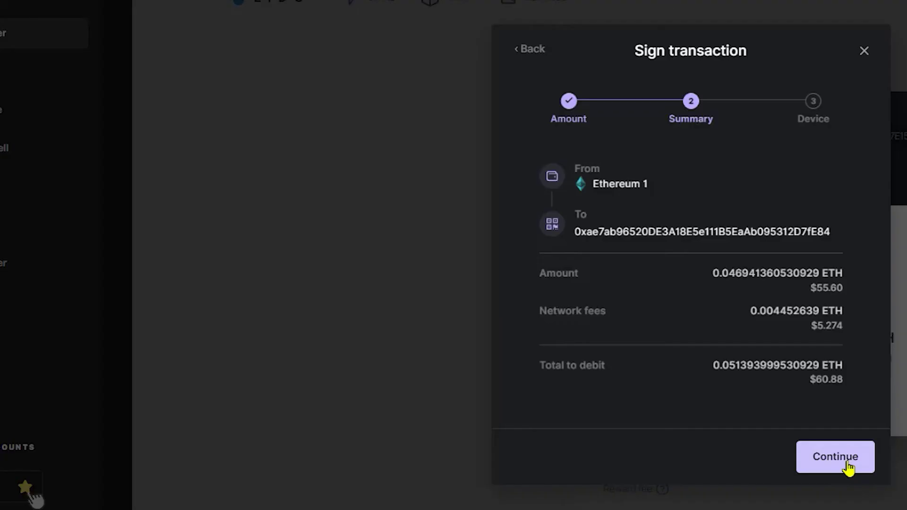
left_click(848, 467)
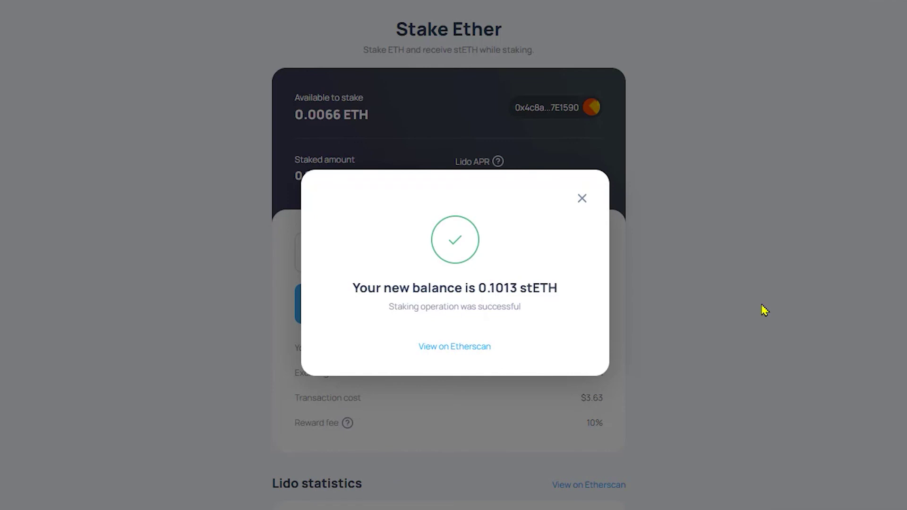
Step: Dismiss the staking success message and open the LIDO Staked ETH account under Ethereum 1
left_click(583, 199)
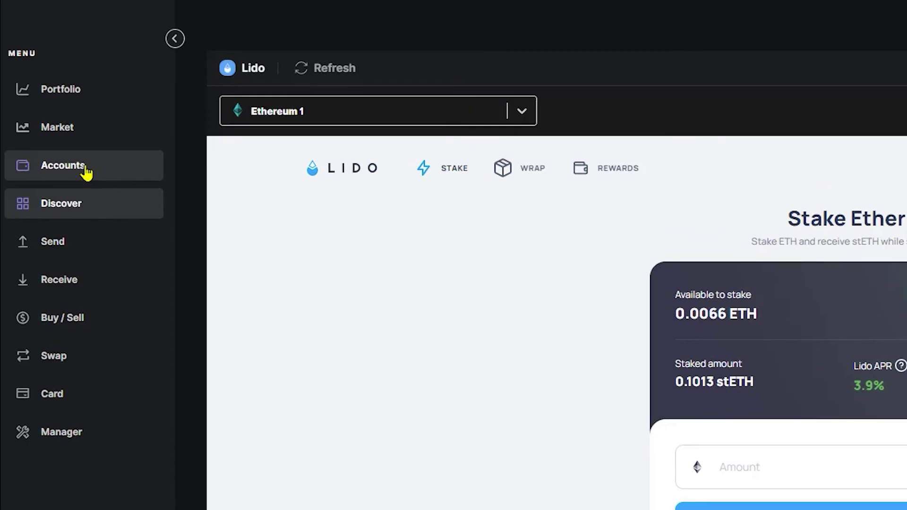
left_click(85, 172)
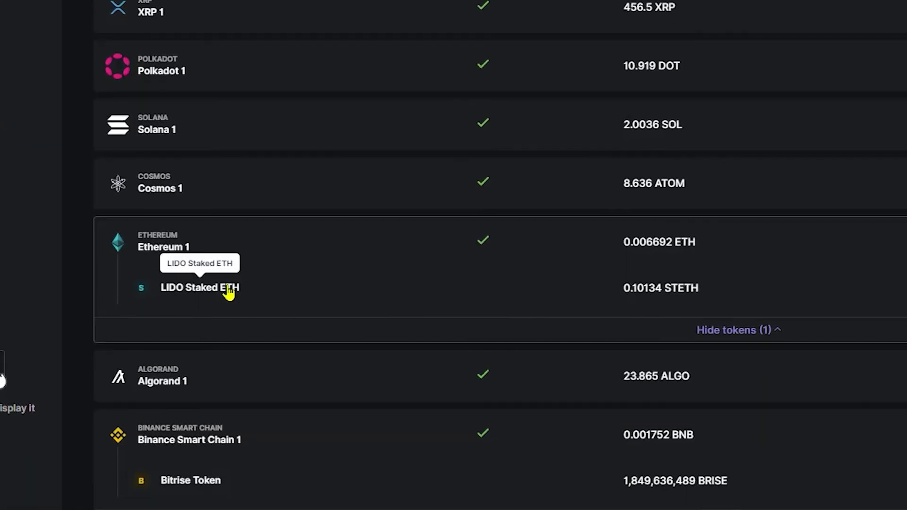
left_click(229, 289)
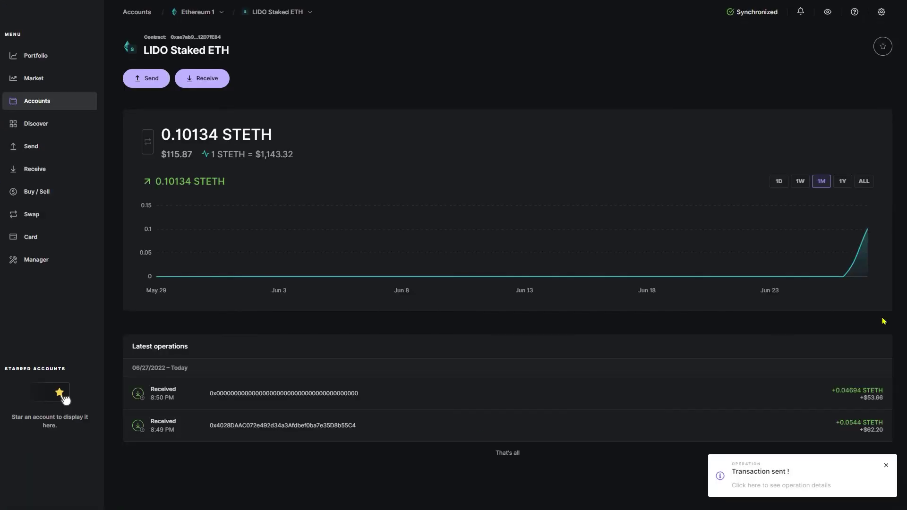